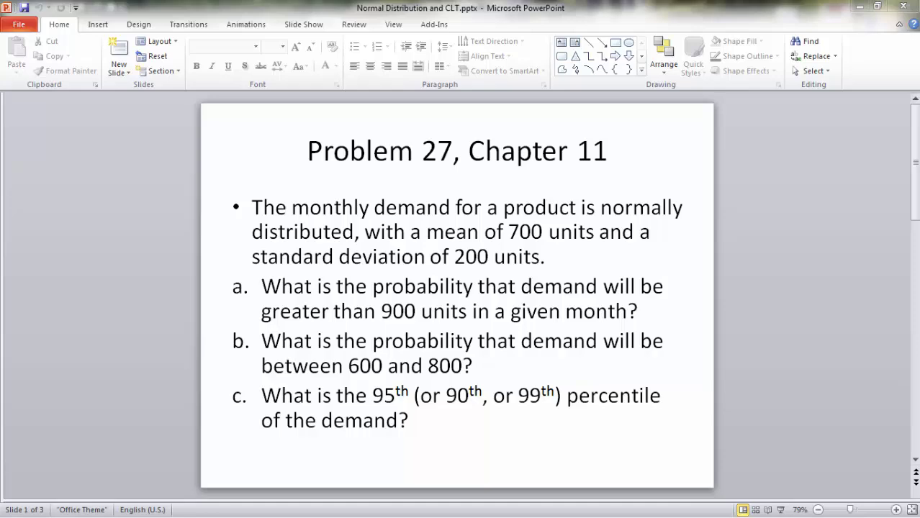
Enter the monthly demand mean 700 in C2 and standard deviation 200 in C3
key(alt+Tab)
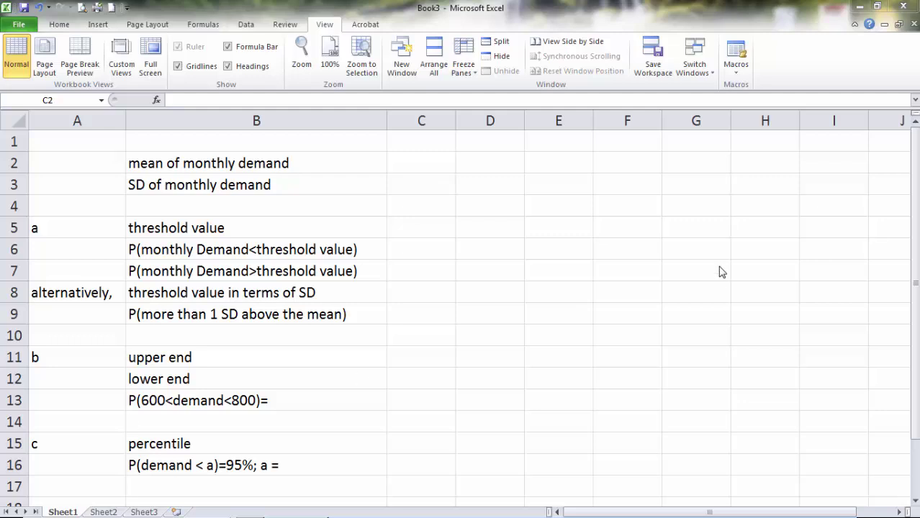
click(421, 164)
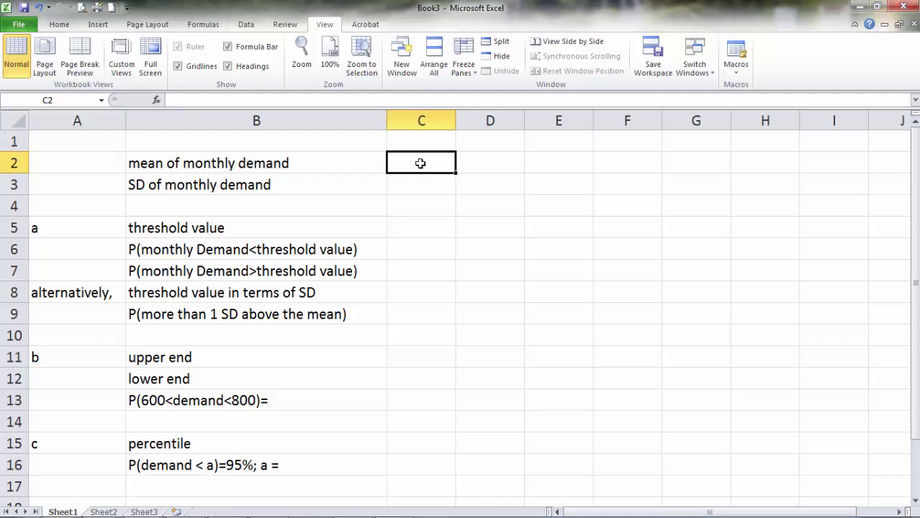
text(700)
key(Return)
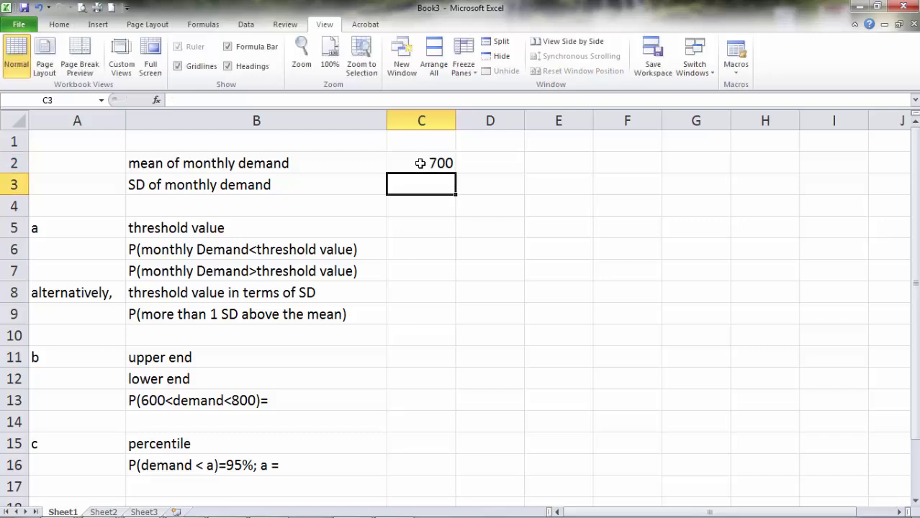
text(200)
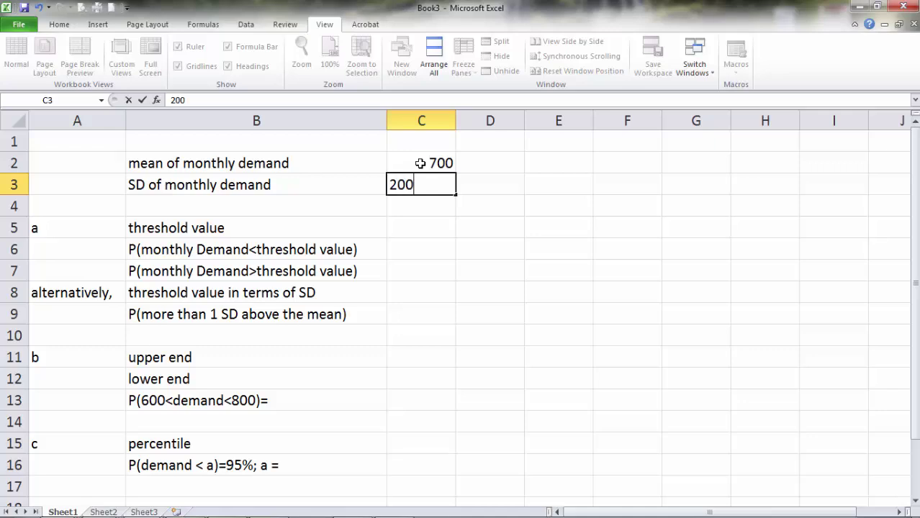
key(Return)
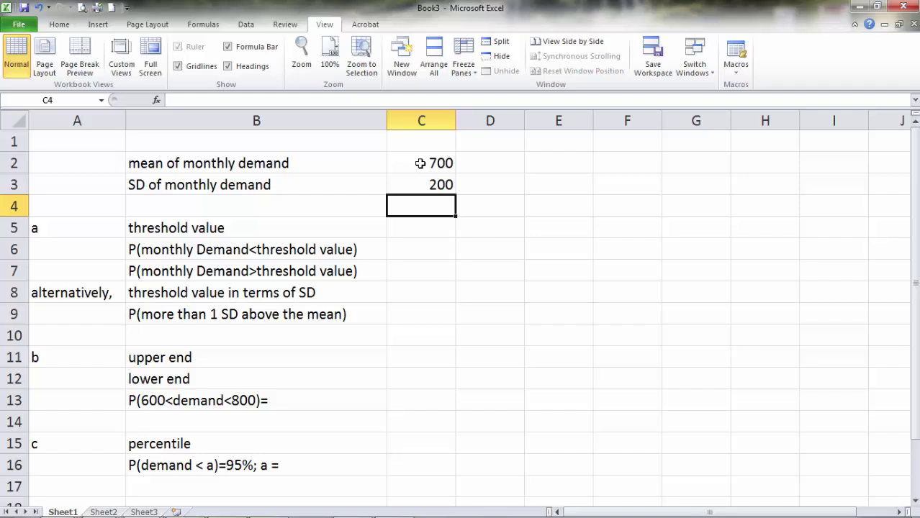
Enter 900 as the part a threshold value in C5, then select C6
click(421, 224)
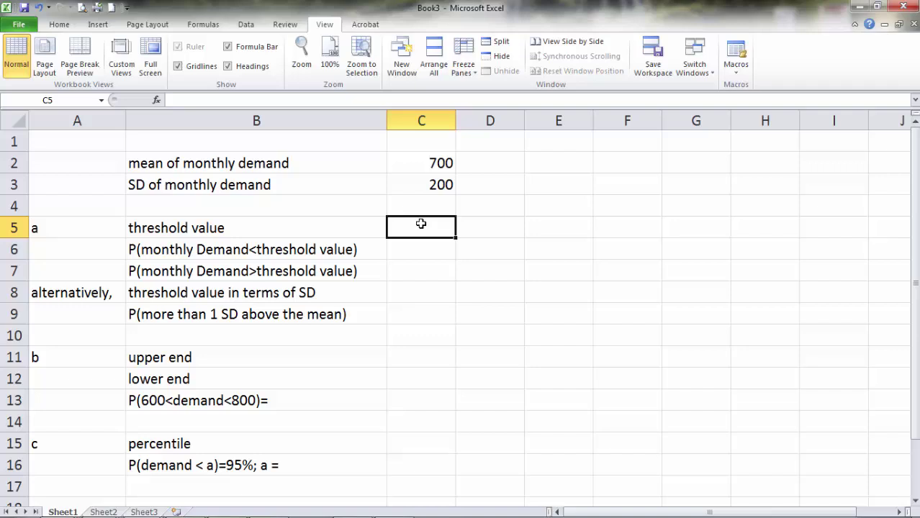
text(9)
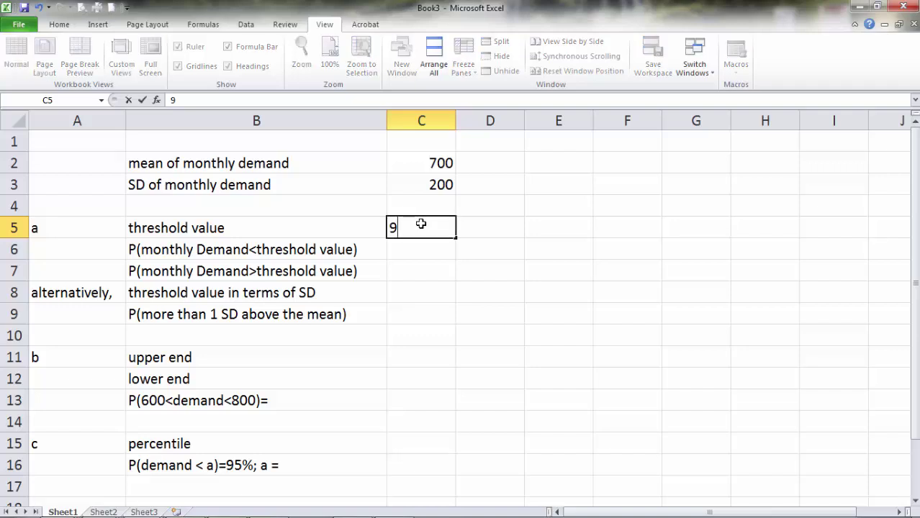
text(00)
key(Return)
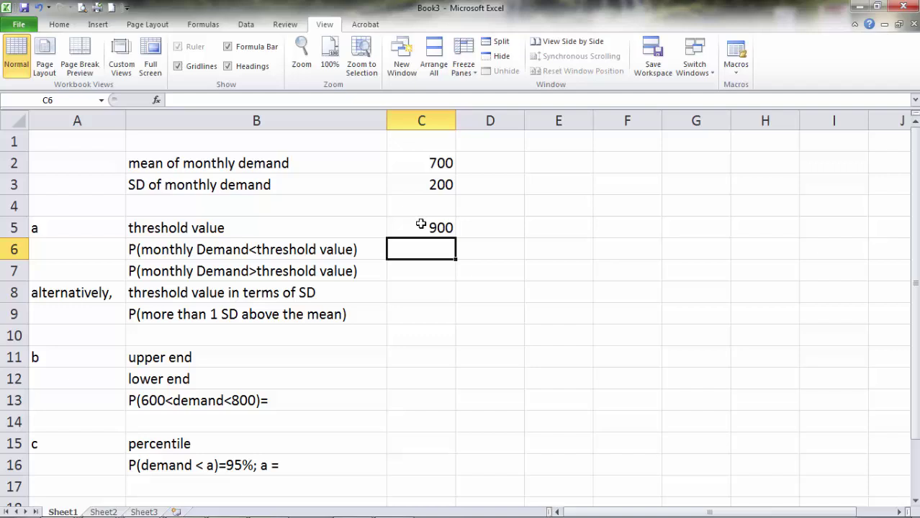
click(416, 268)
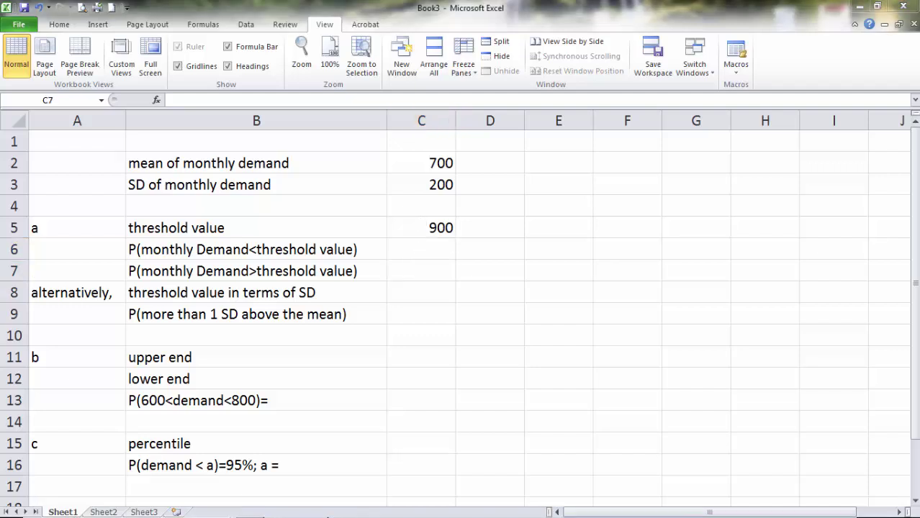
click(396, 248)
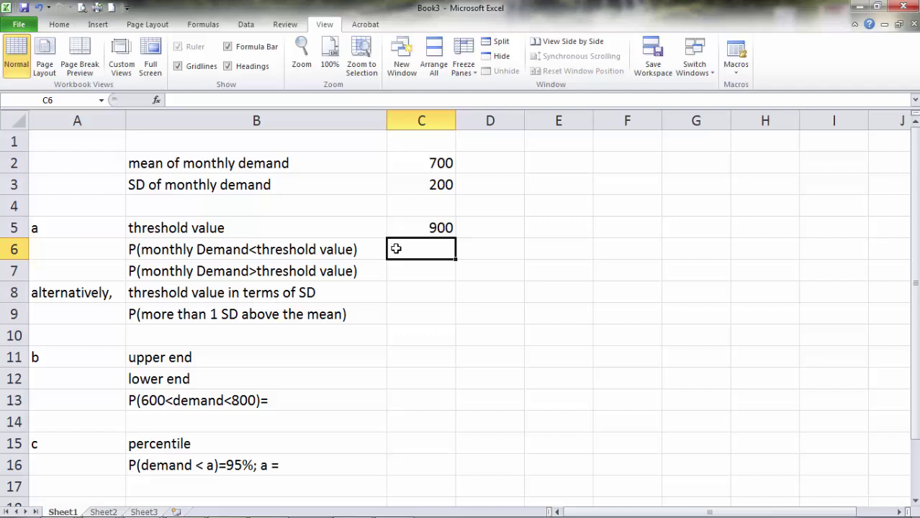
Enter =NORM.DIST(C5,C2,C3,1) in C6, returning 0.84134
text(=)
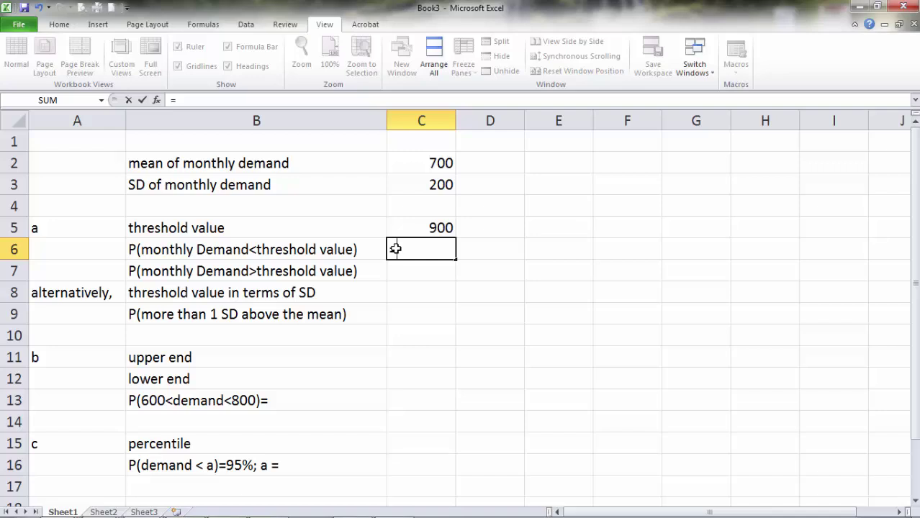
text(norm)
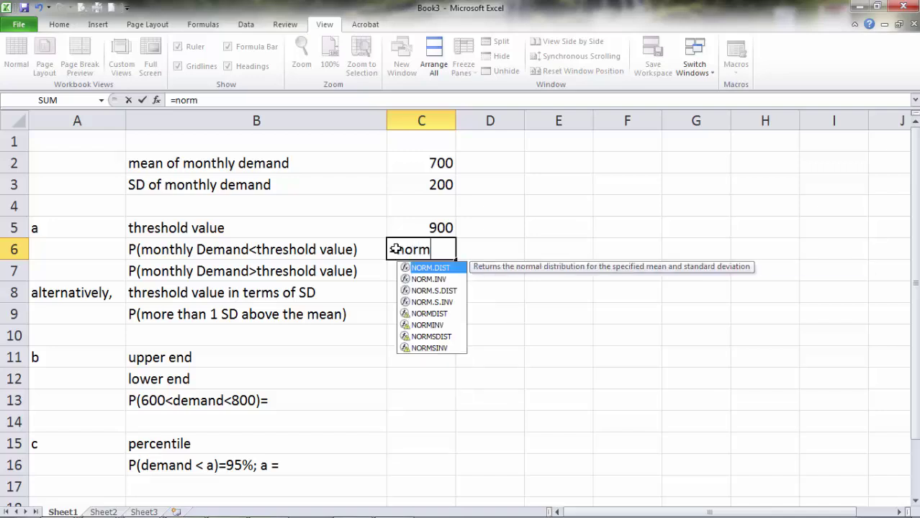
text(.d)
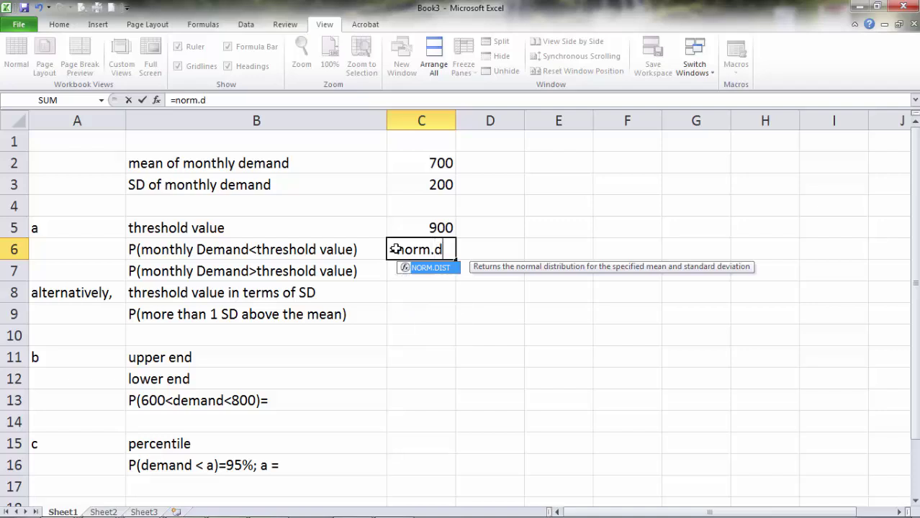
text(ist()
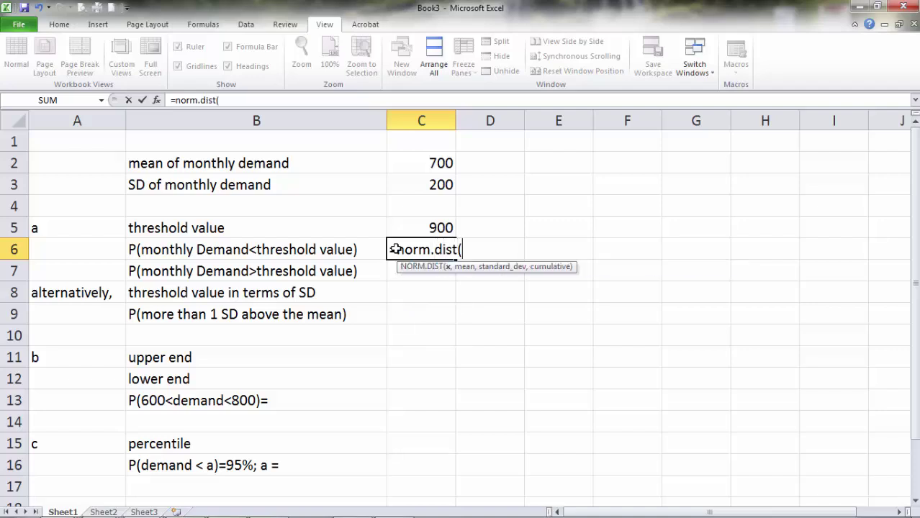
click(431, 229)
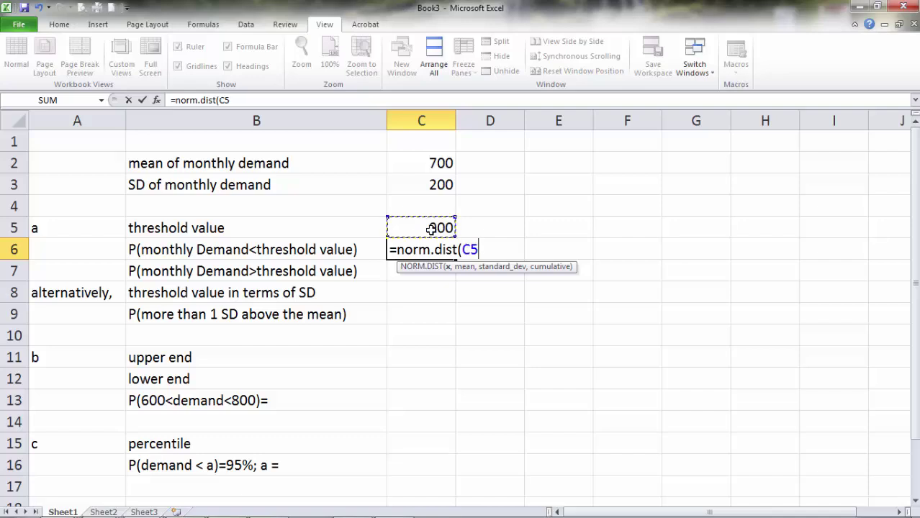
text(,)
click(429, 161)
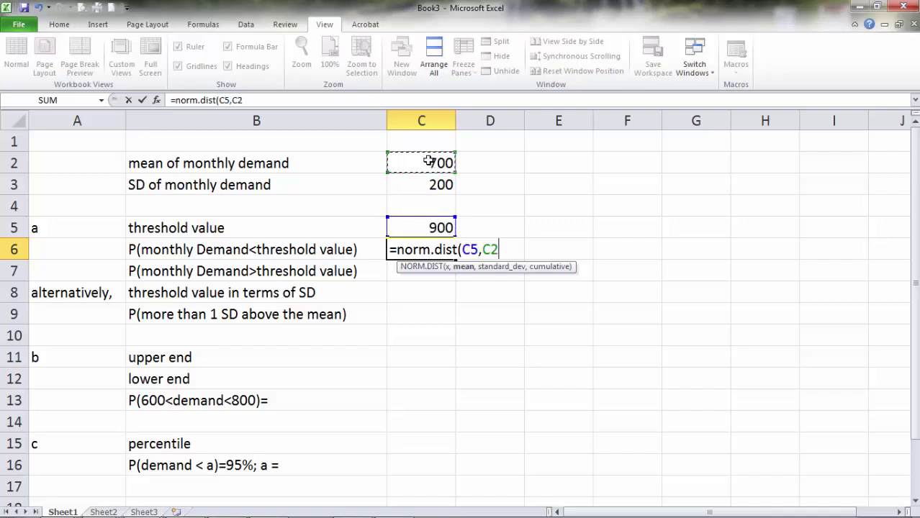
text(,)
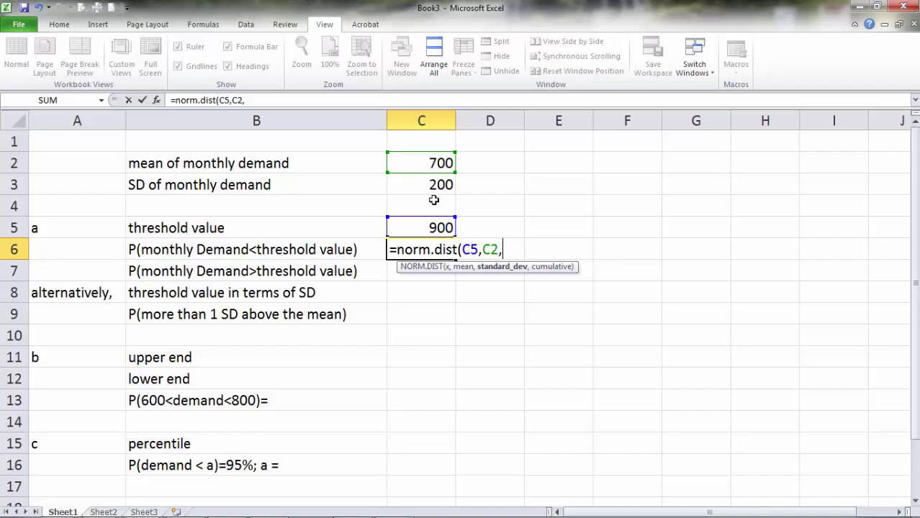
click(428, 185)
text(,)
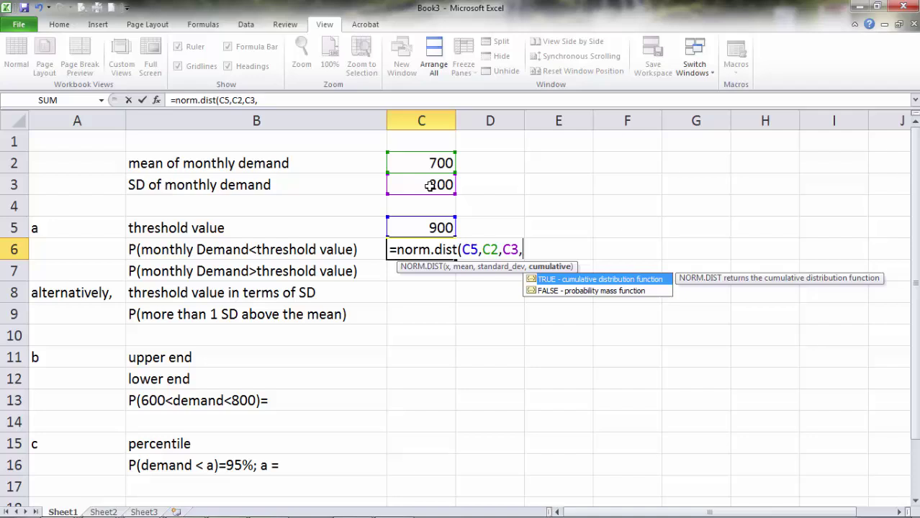
text(1))
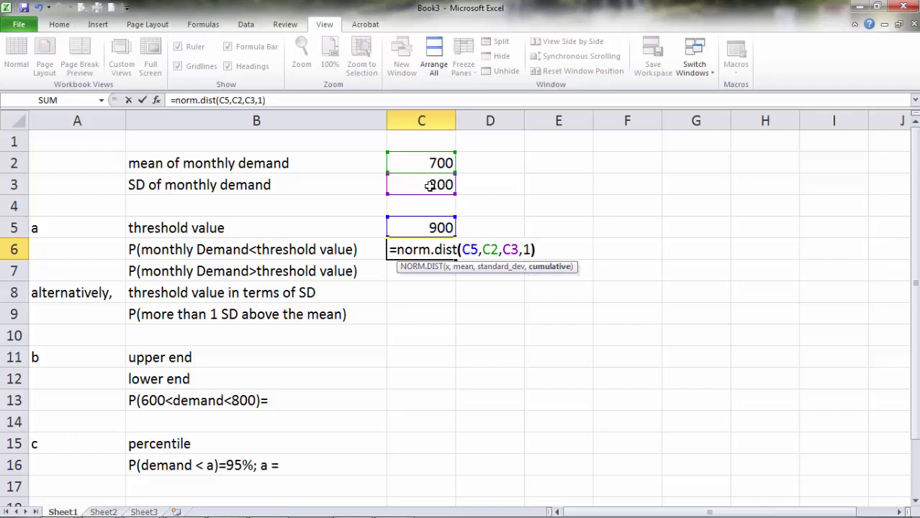
key(Return)
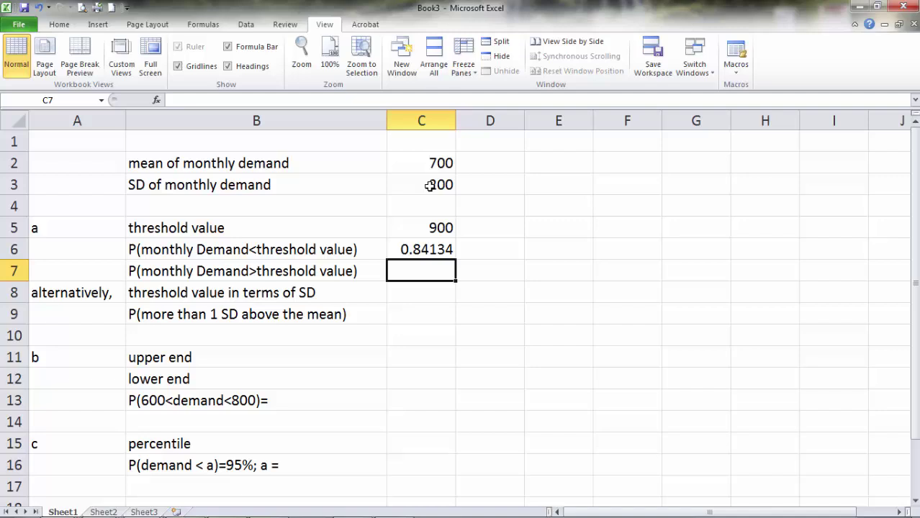
text(=)
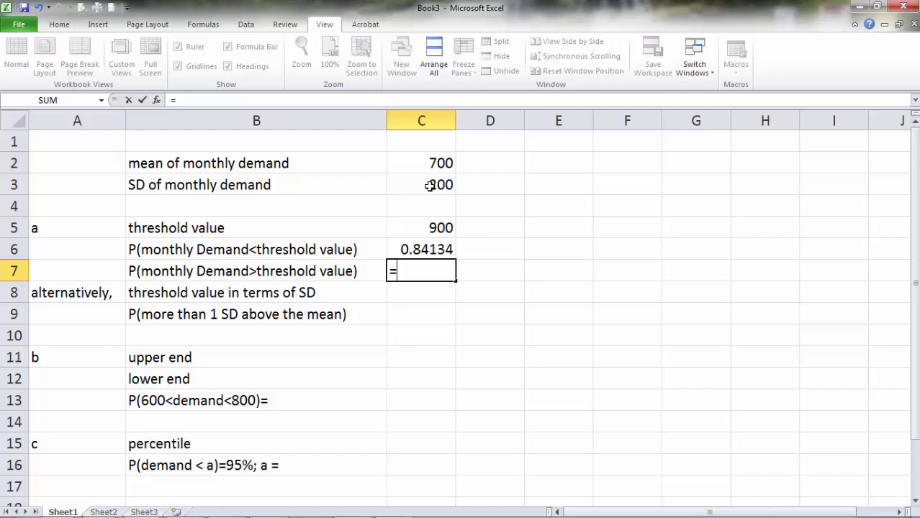
text(1-)
click(406, 249)
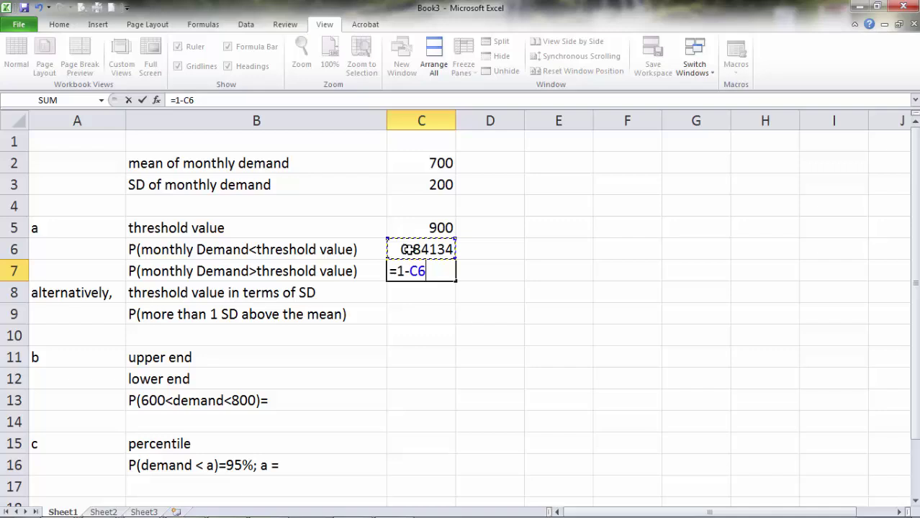
key(Return)
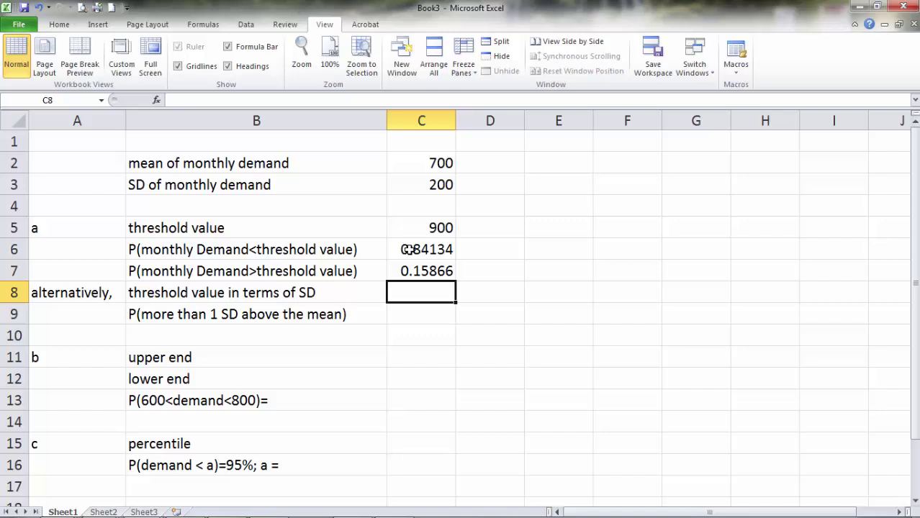
Enter the z-score formula =(C5-C2)/C3 in C8, giving 1
text(=()
click(402, 228)
text(-)
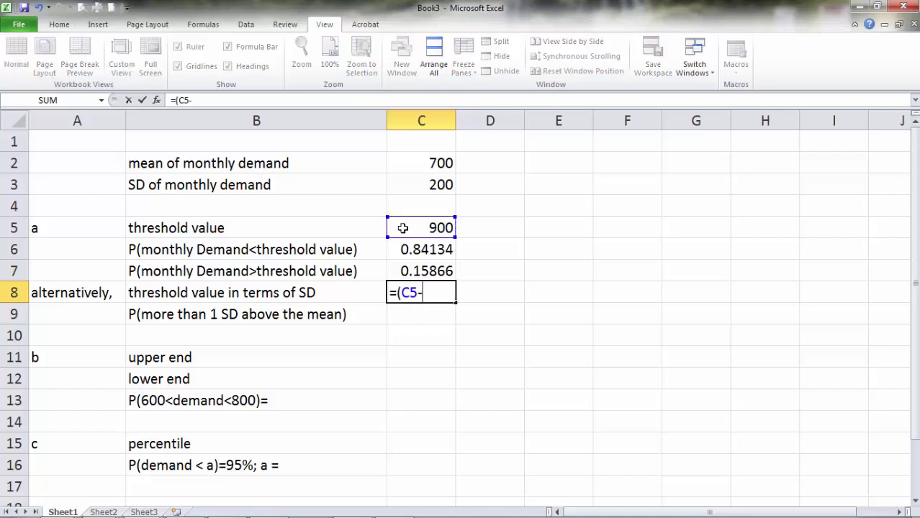
click(425, 164)
text())
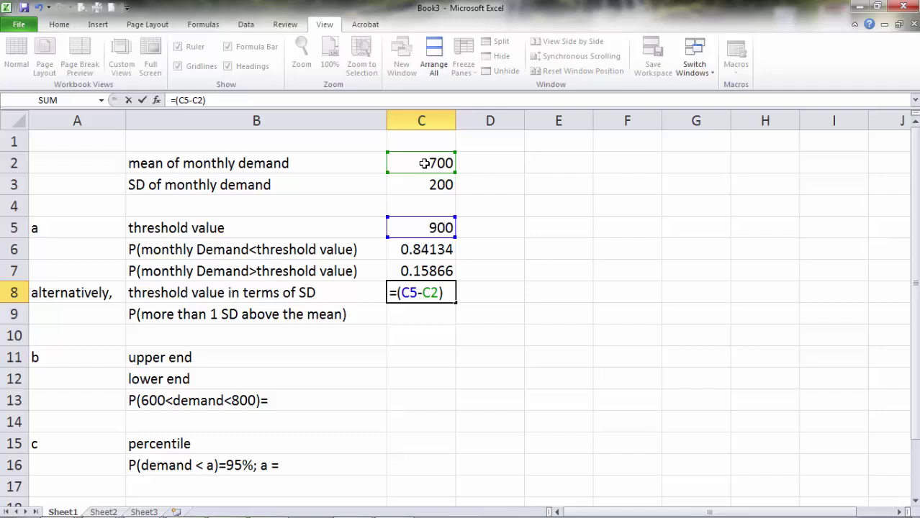
text(/)
click(437, 184)
key(Return)
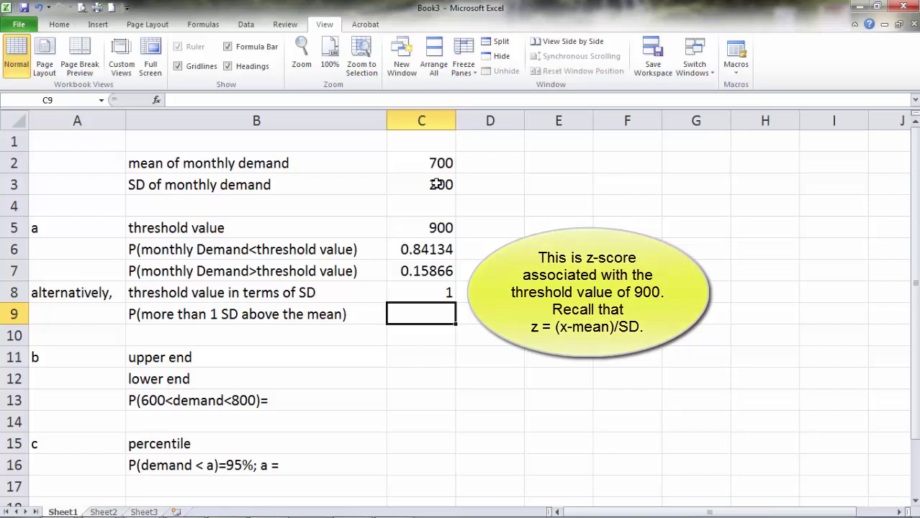
text(=)
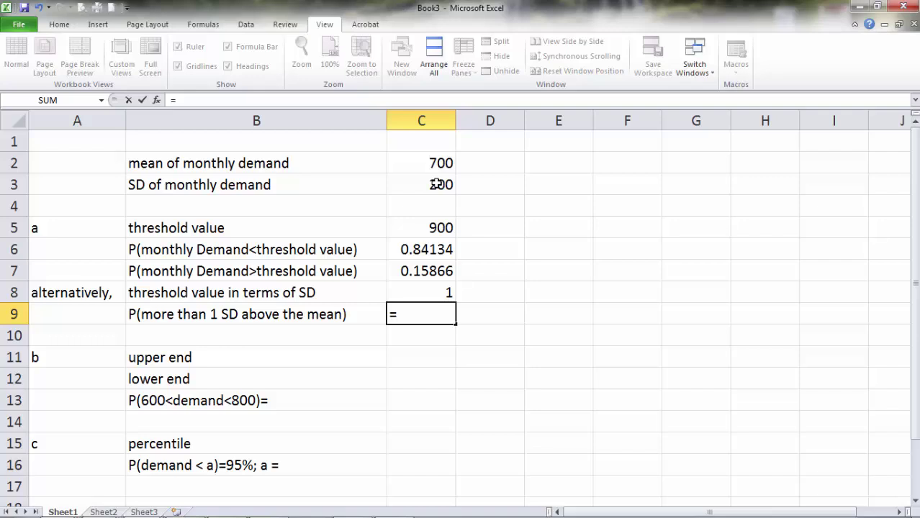
Enter =1-NORM.S.DIST(C8,1) in C9, giving the upper-tail probability 0.15866
text(1-norm)
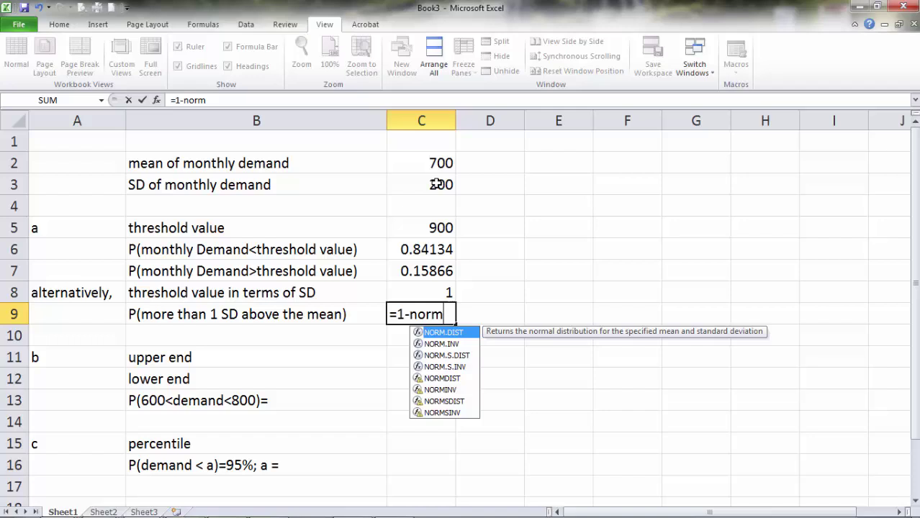
text(.)
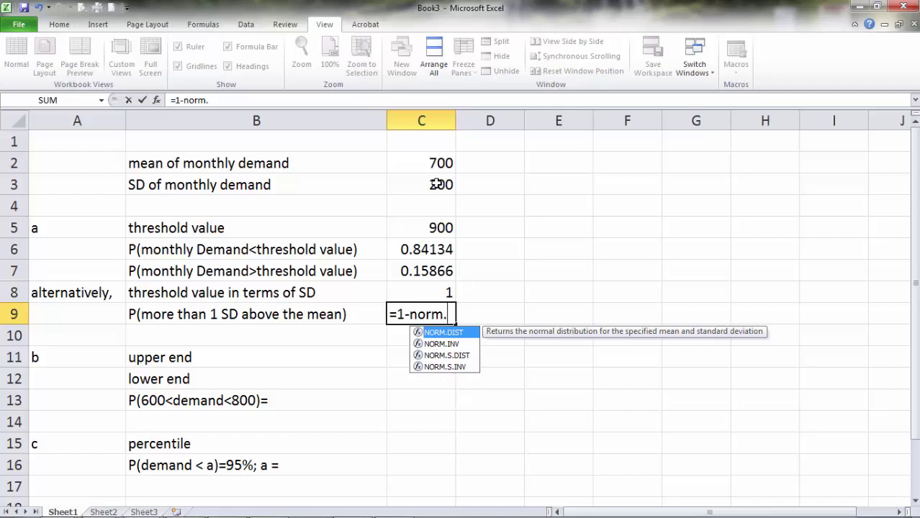
double_click(442, 355)
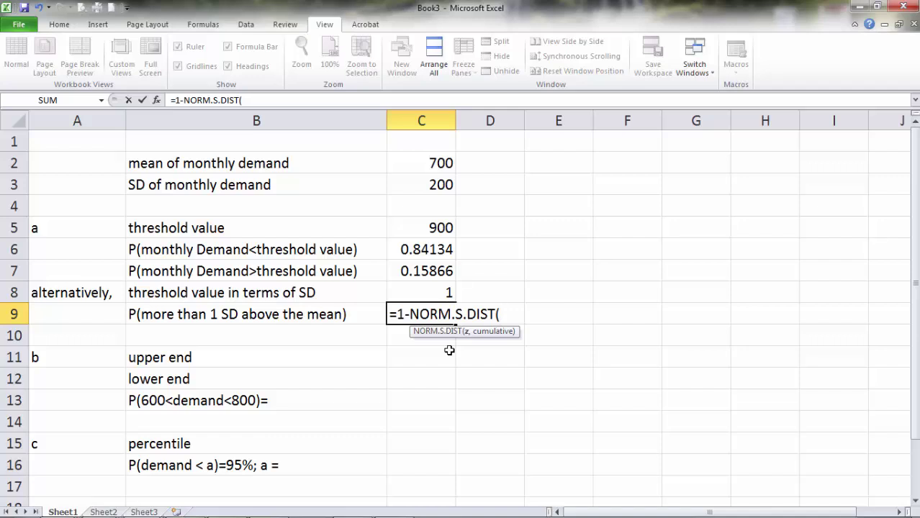
click(440, 291)
text(,)
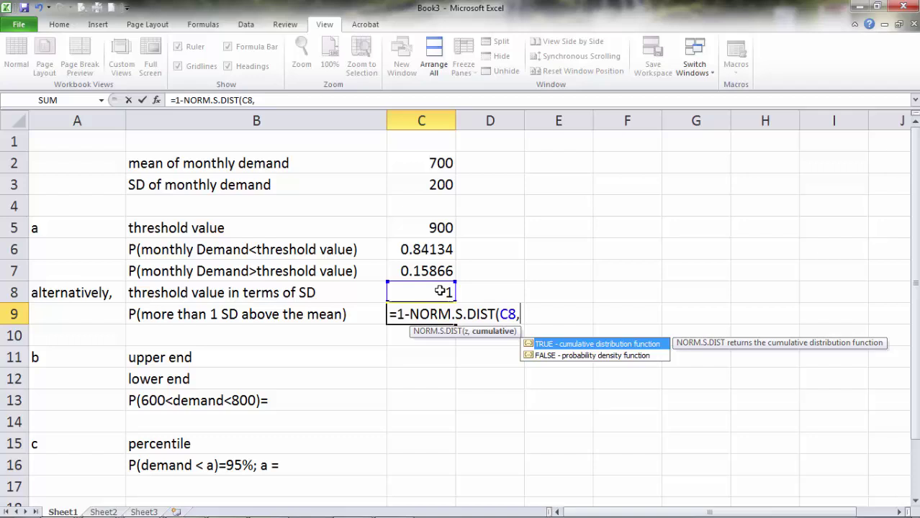
text(1))
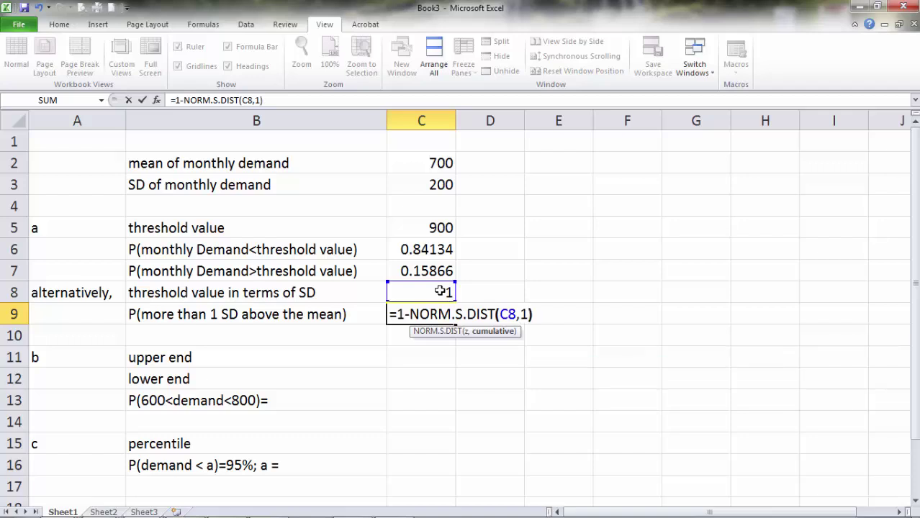
key(Return)
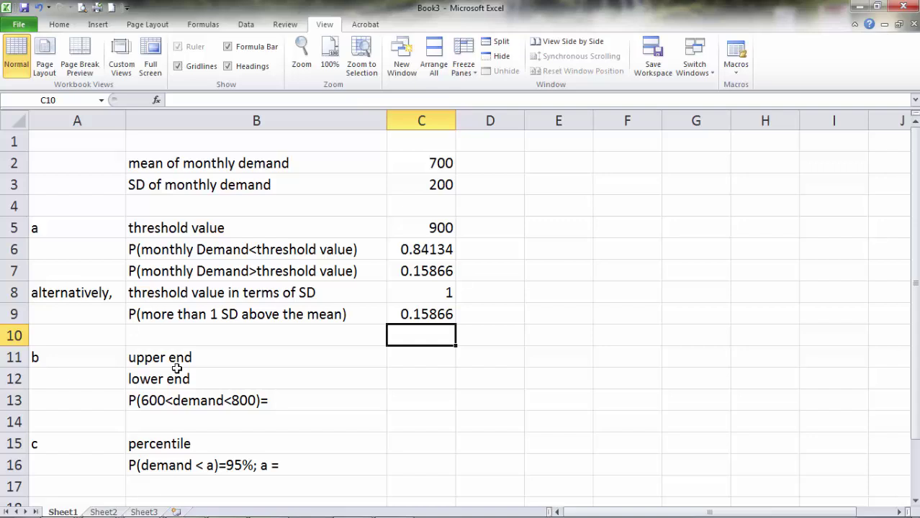
click(401, 364)
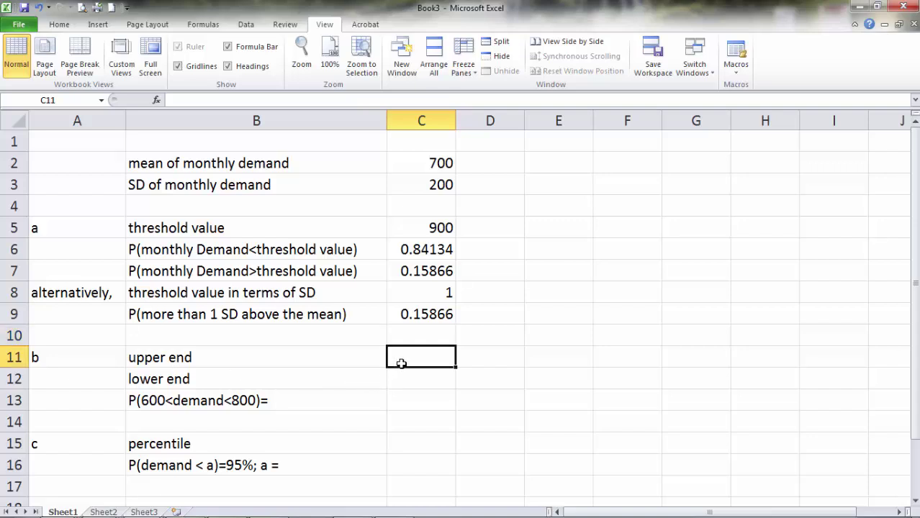
Enter part b's bounds: 800 as the upper end and 600 as the lower end
text(800)
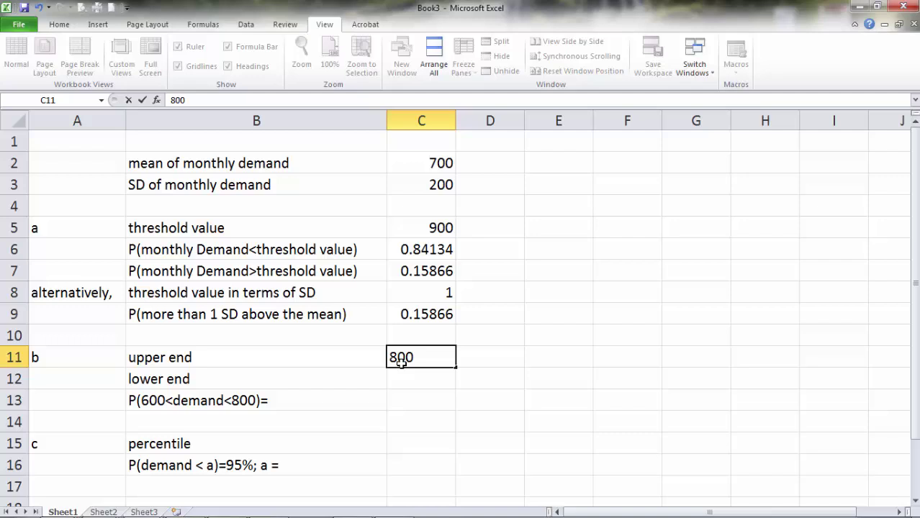
key(Return)
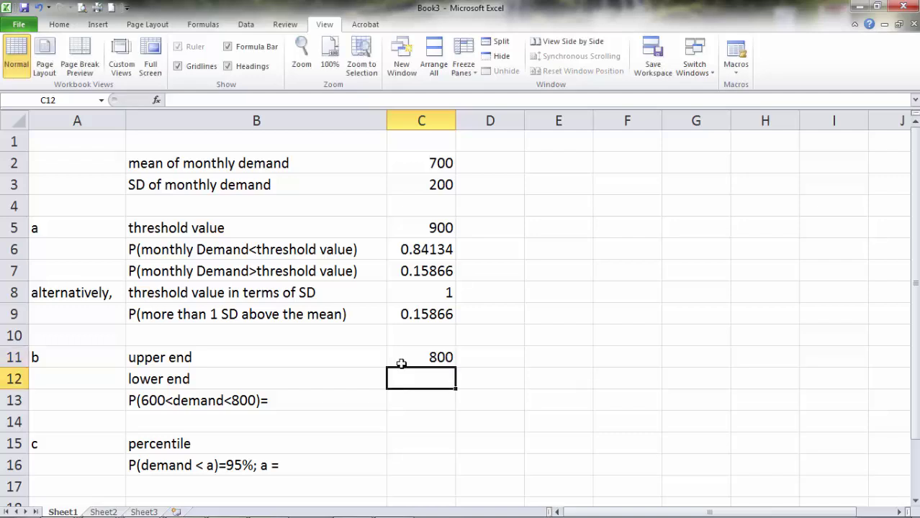
text(600)
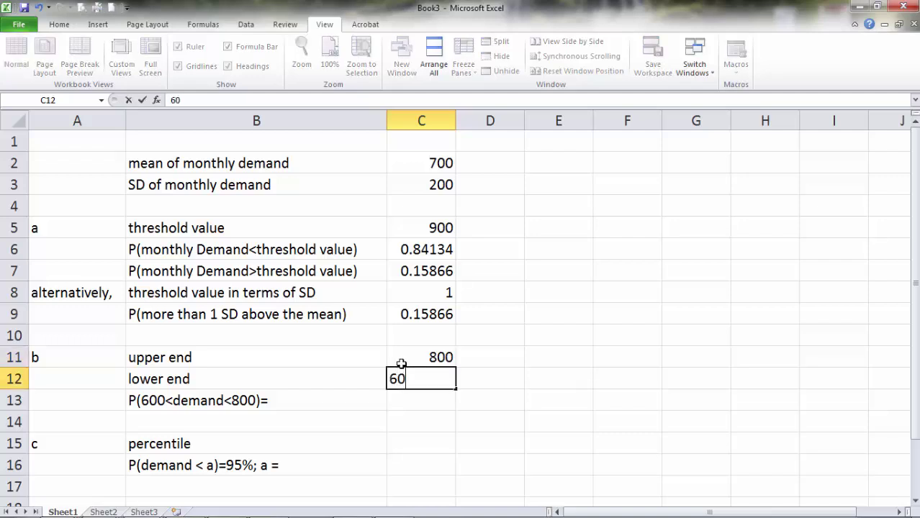
key(Return)
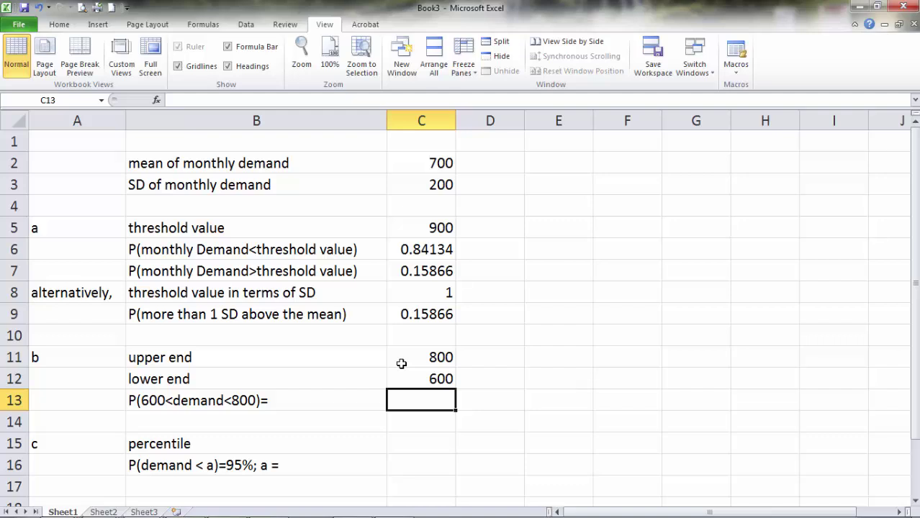
Start C13 with =NORM.DIST(C11,C2,C3,1) for the cumulative probability up to 800
text(=)
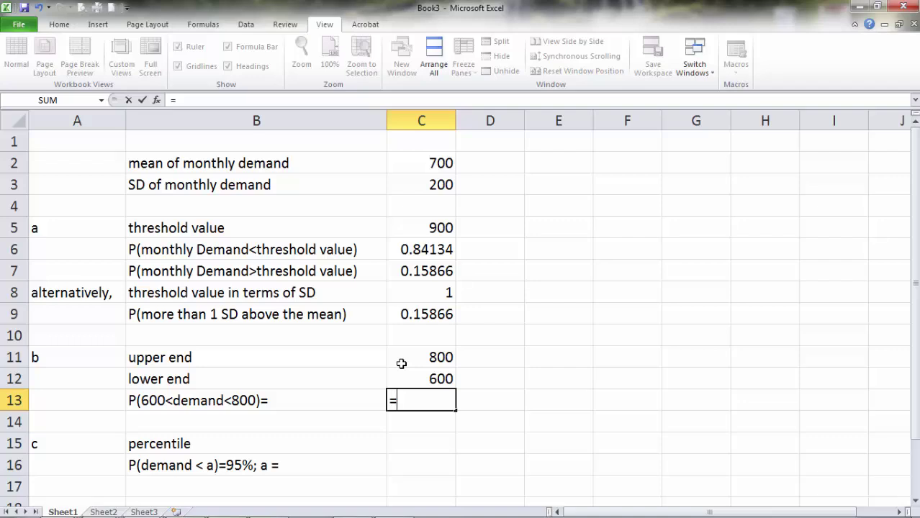
text(norm.)
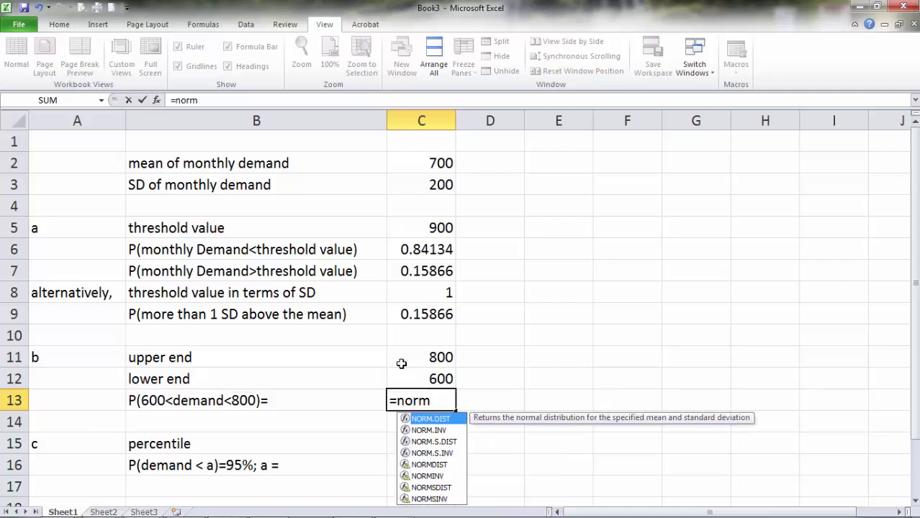
key(Tab)
click(412, 352)
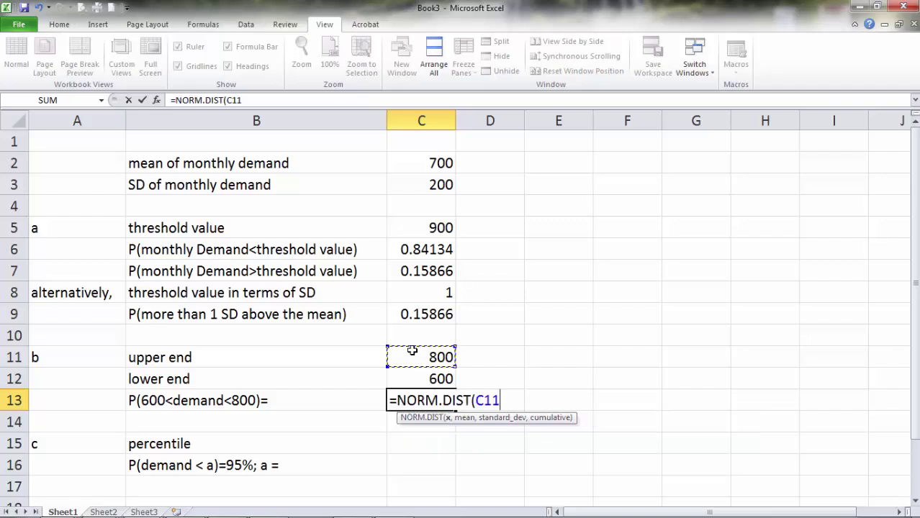
text(,)
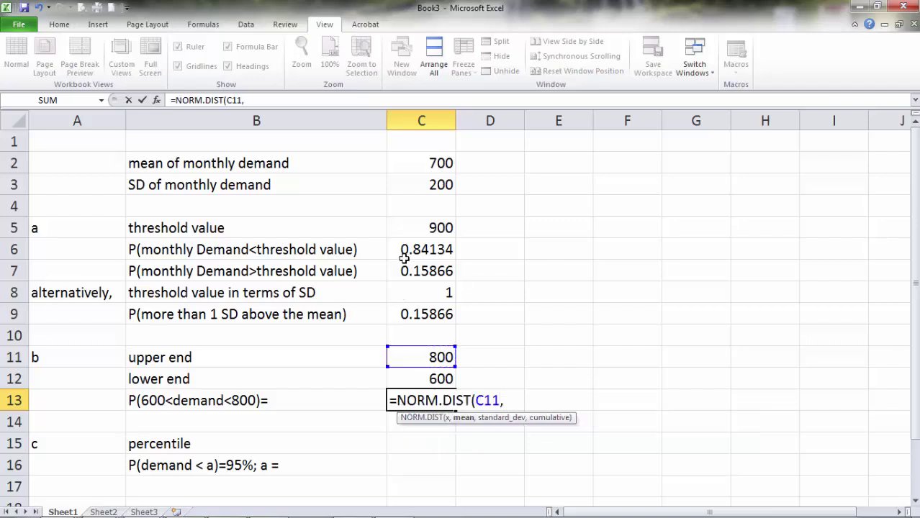
click(427, 165)
text(,)
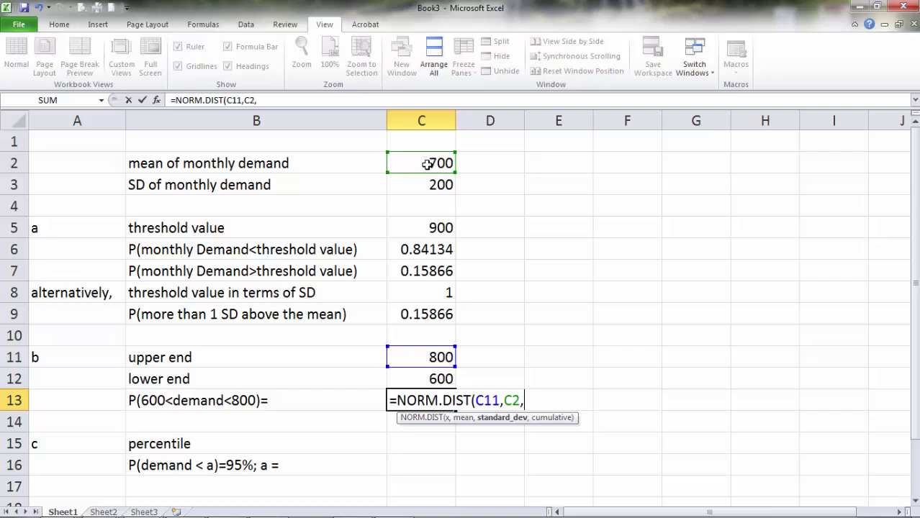
click(426, 184)
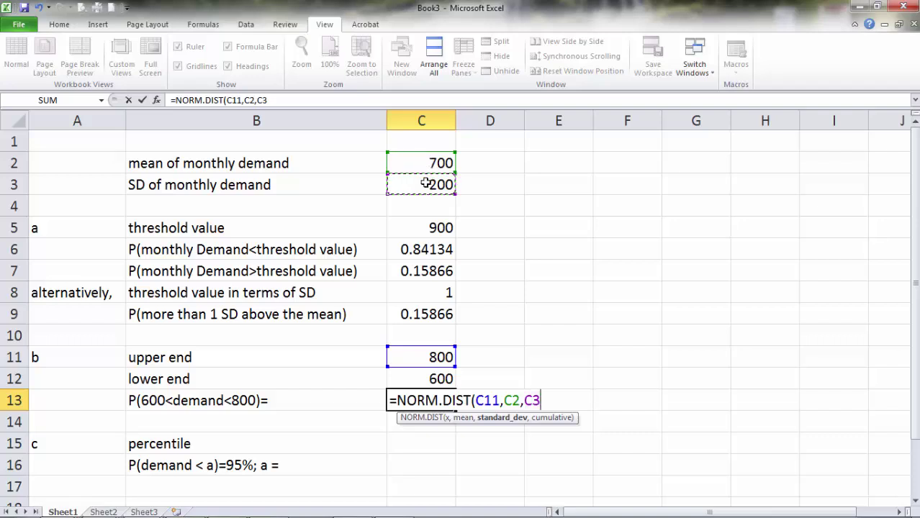
text(,1)
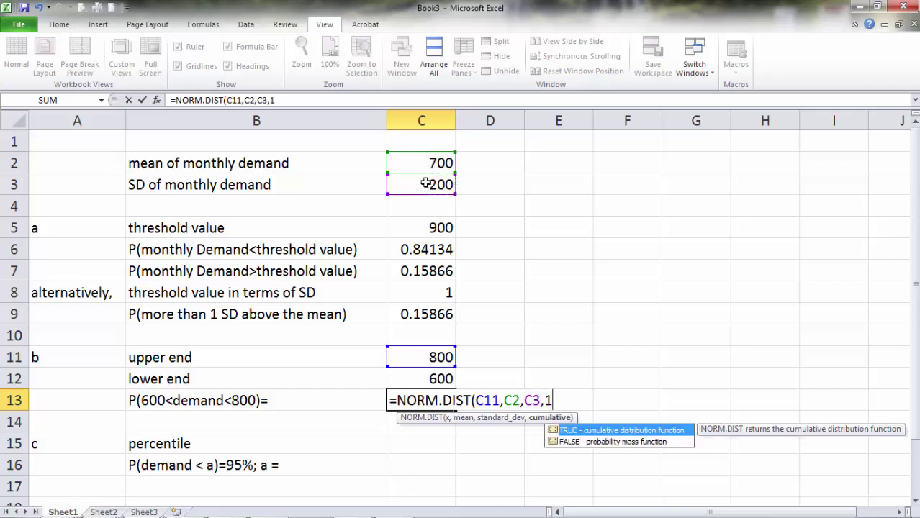
text())
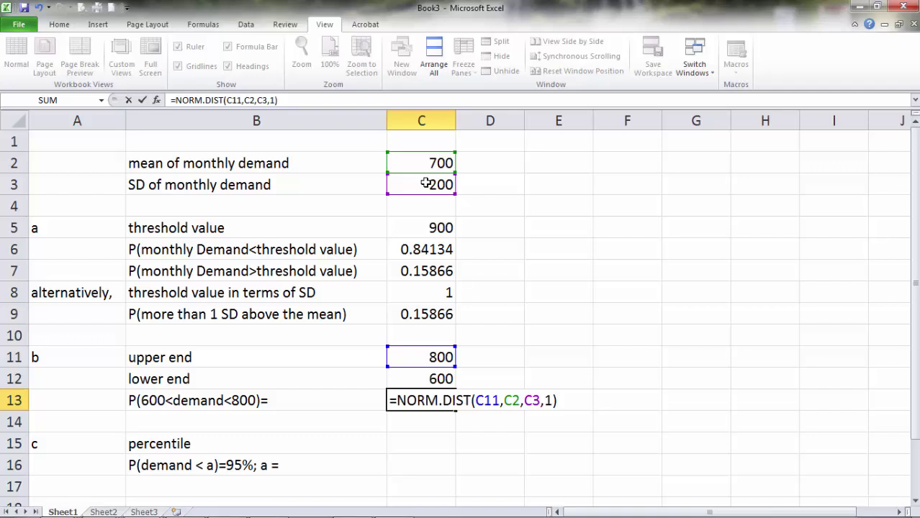
Append -NORM.DIST(C12,C2,C3,1) to C13, giving P(600<demand<800) = 0.38292
text(-nor)
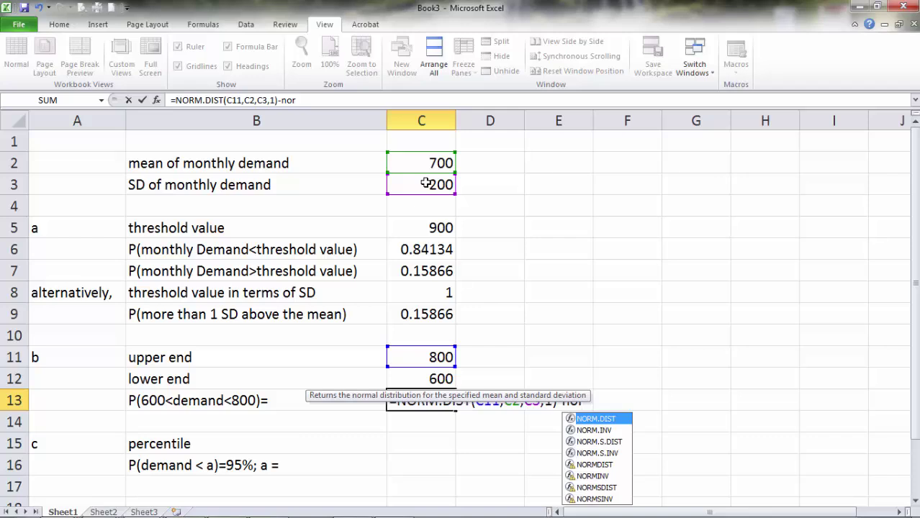
text(m)
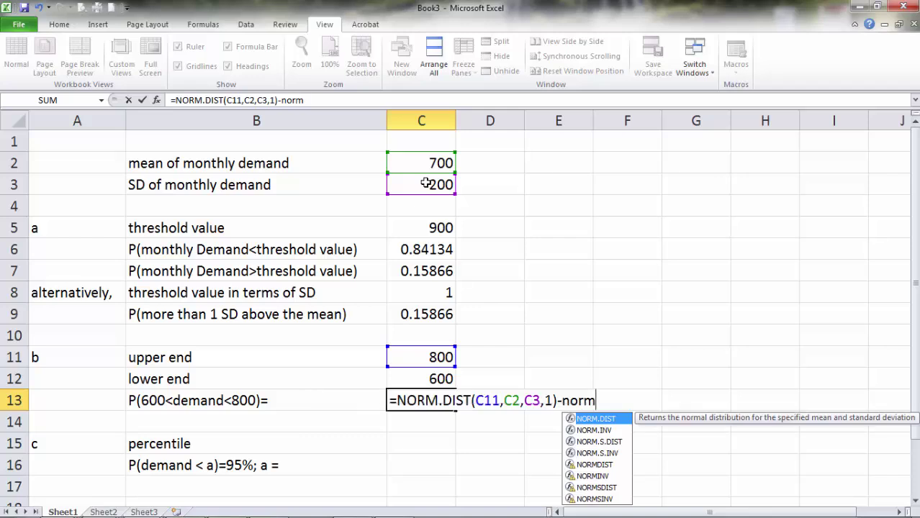
double_click(582, 419)
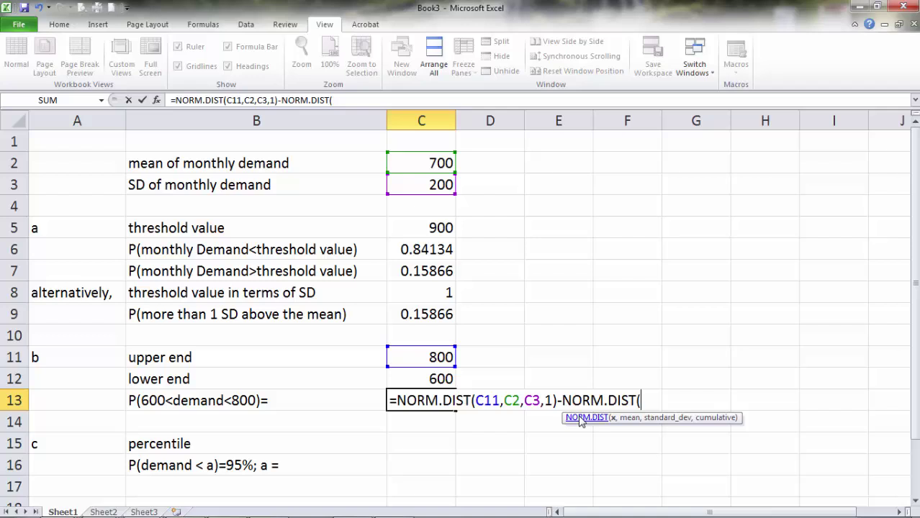
click(432, 379)
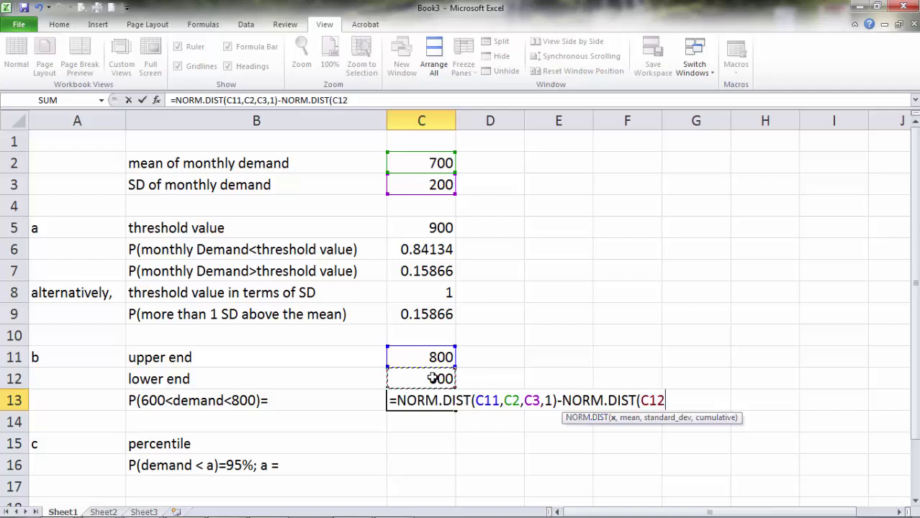
text(,)
click(418, 161)
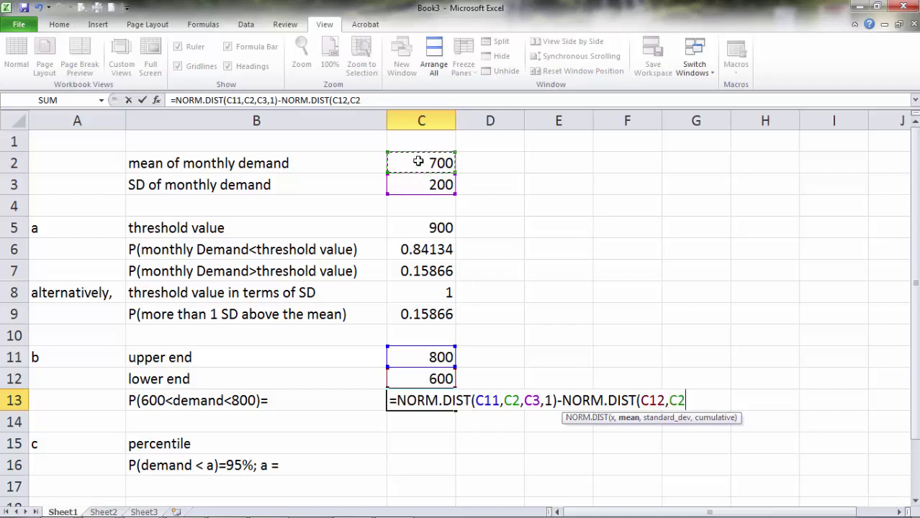
text(,)
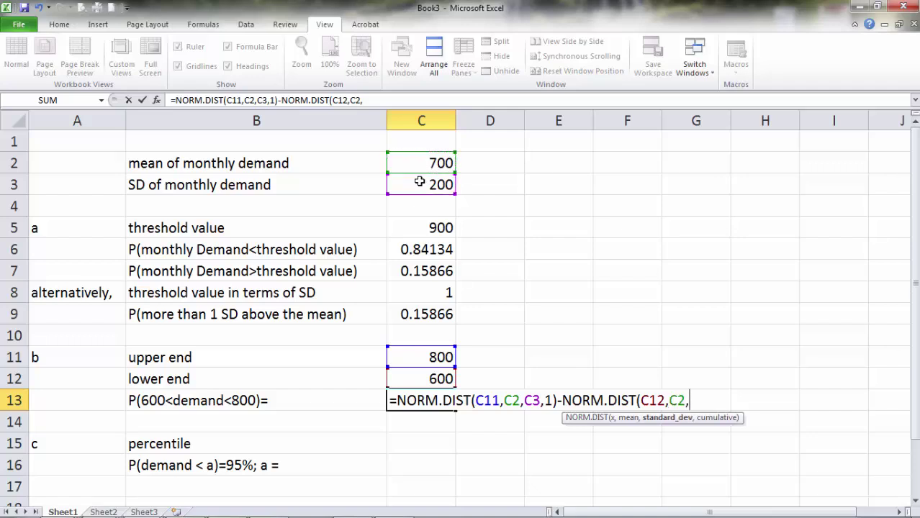
click(420, 183)
text(,)
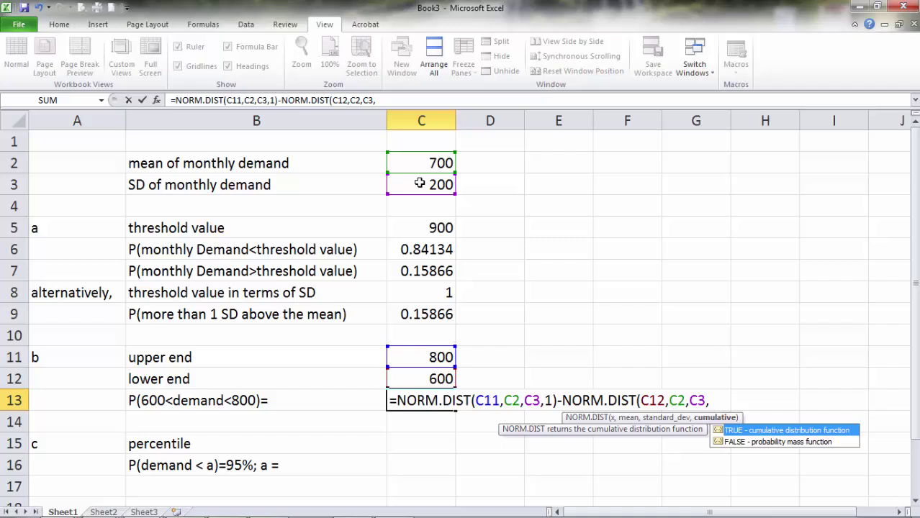
text(1))
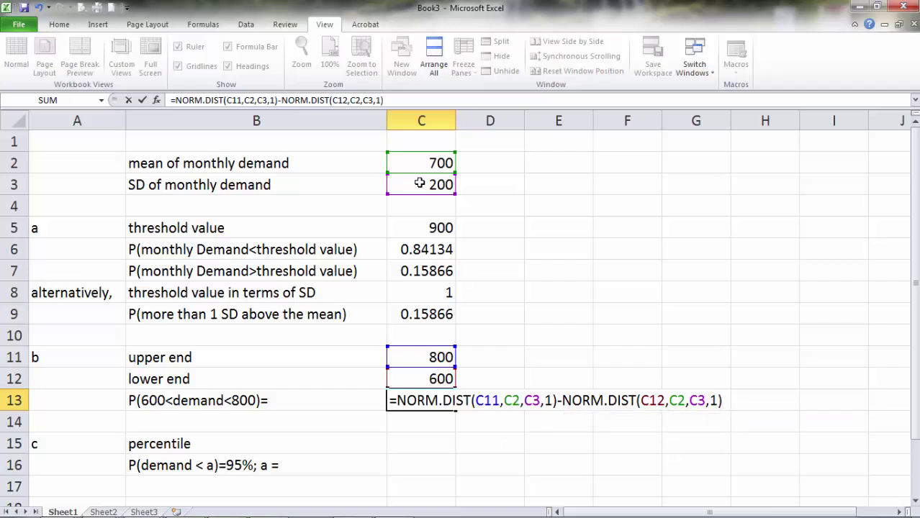
key(Return)
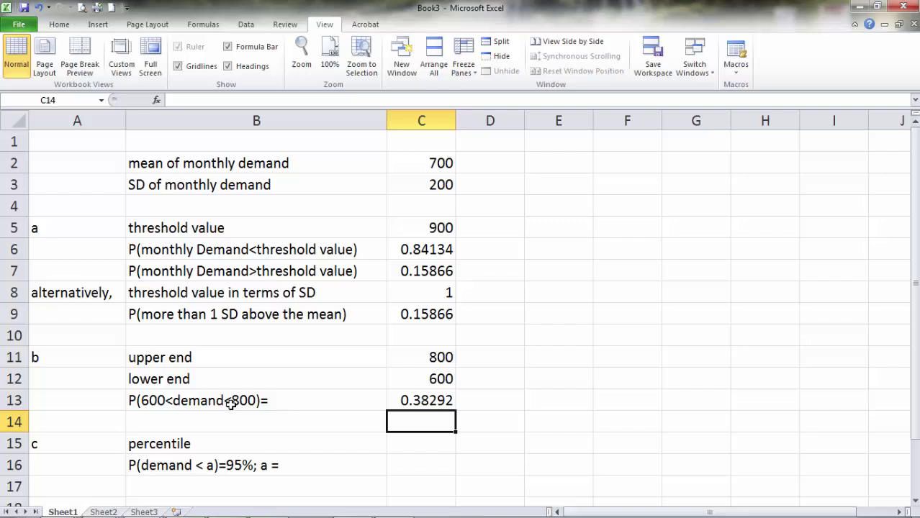
Enter 0.95 as the percentile in C15
click(416, 445)
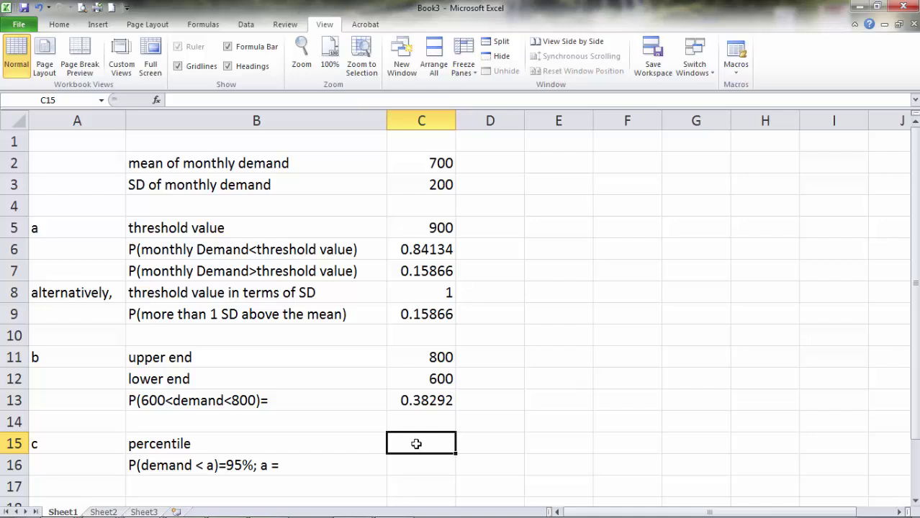
text(0.9)
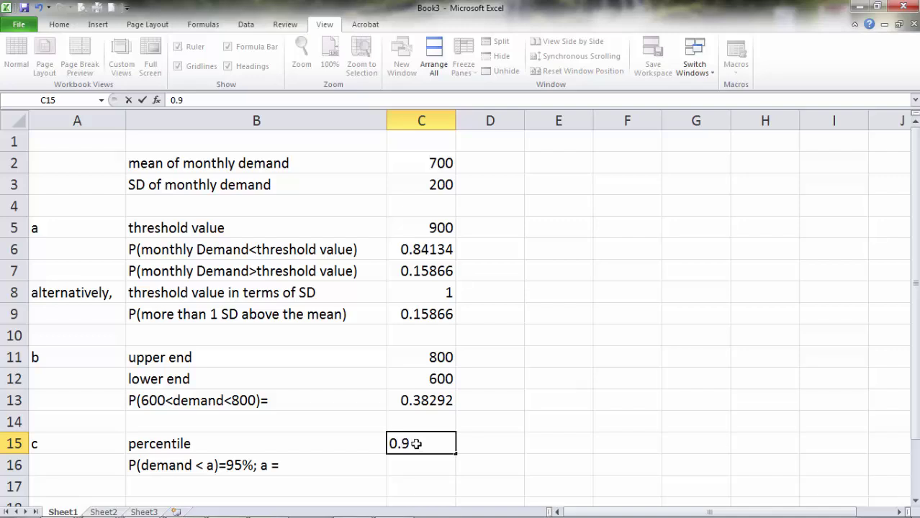
text(5)
key(Return)
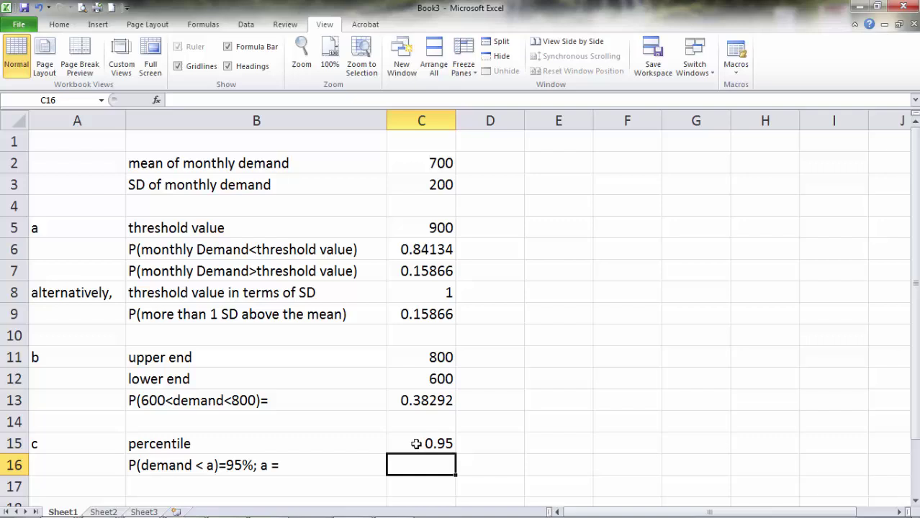
Enter =NORM.INV(C15,C2,C3) in C16, giving the 95th-percentile demand 1028.97
text(=)
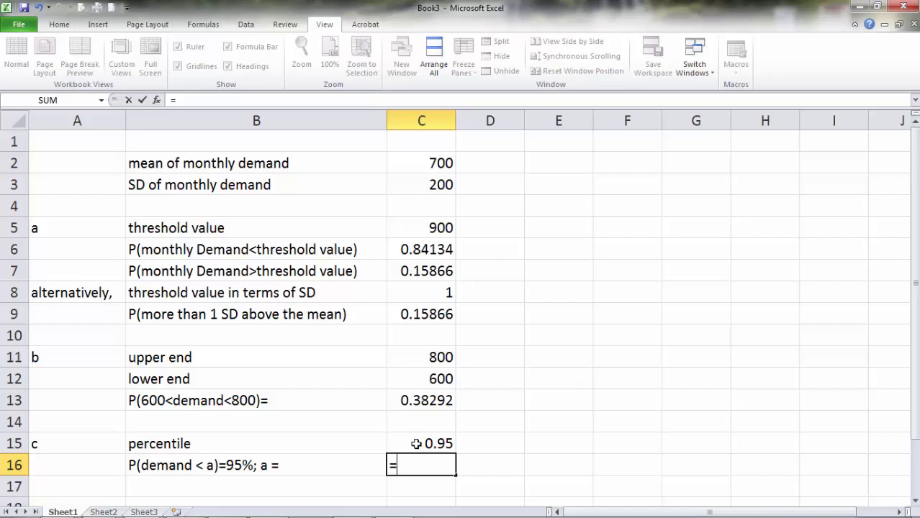
text(nor)
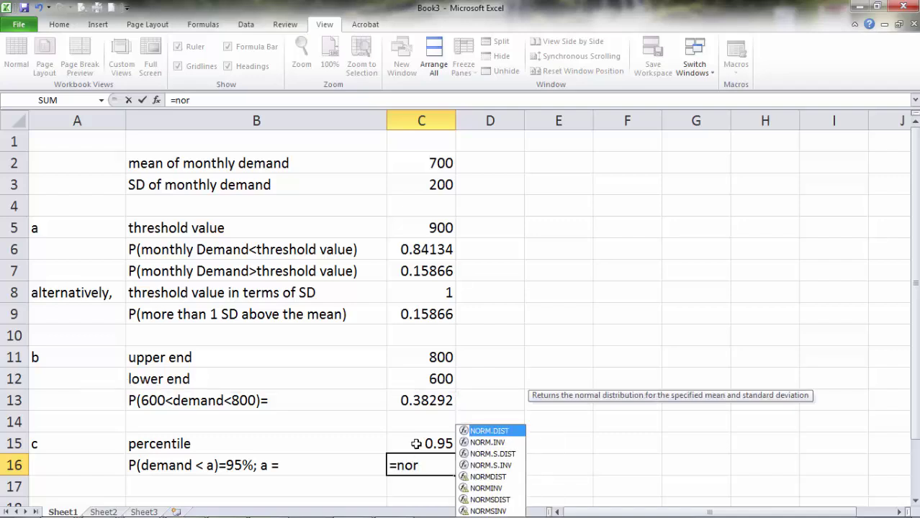
text(m)
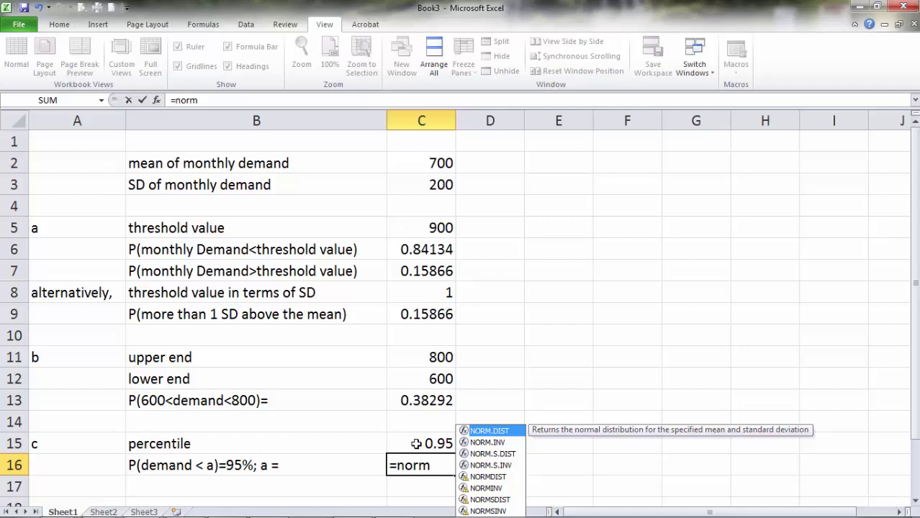
double_click(492, 442)
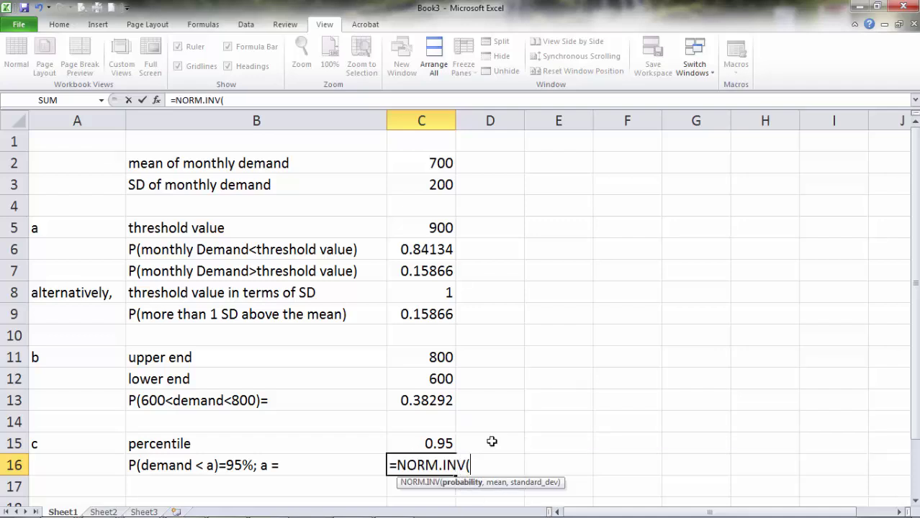
click(415, 441)
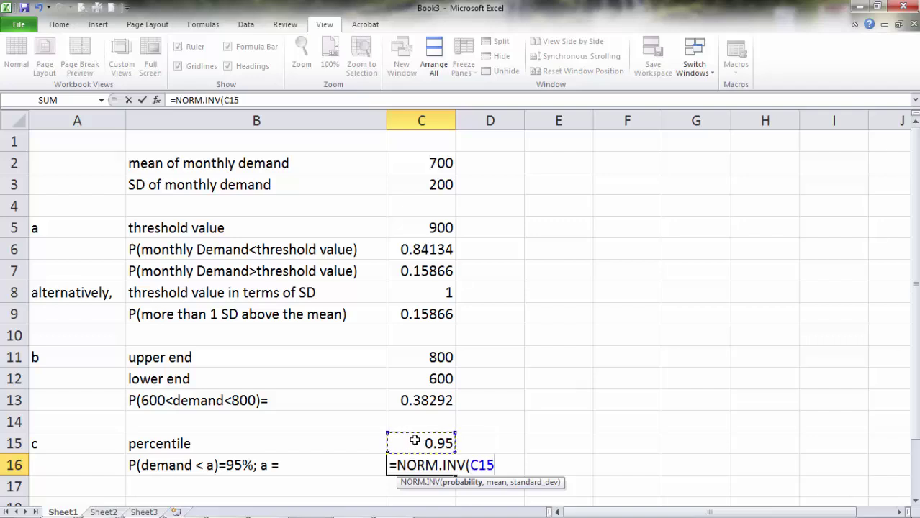
text(,)
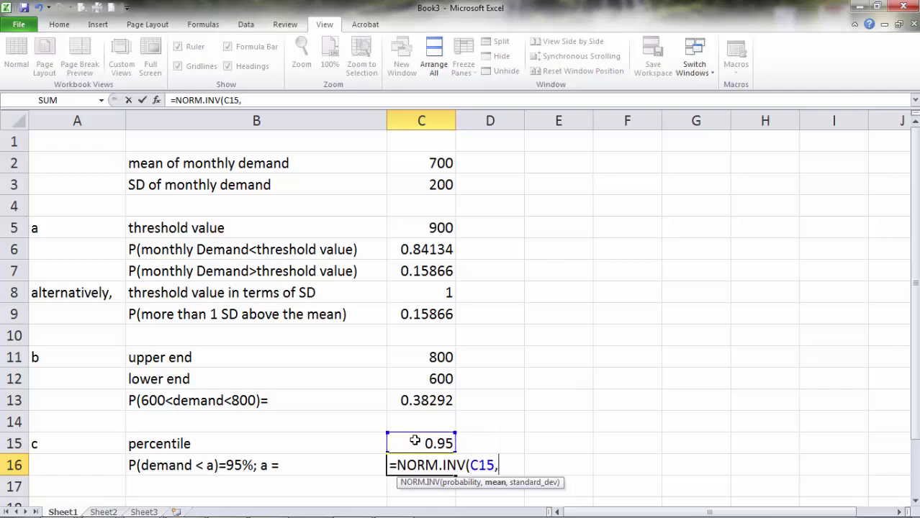
click(416, 165)
text(,)
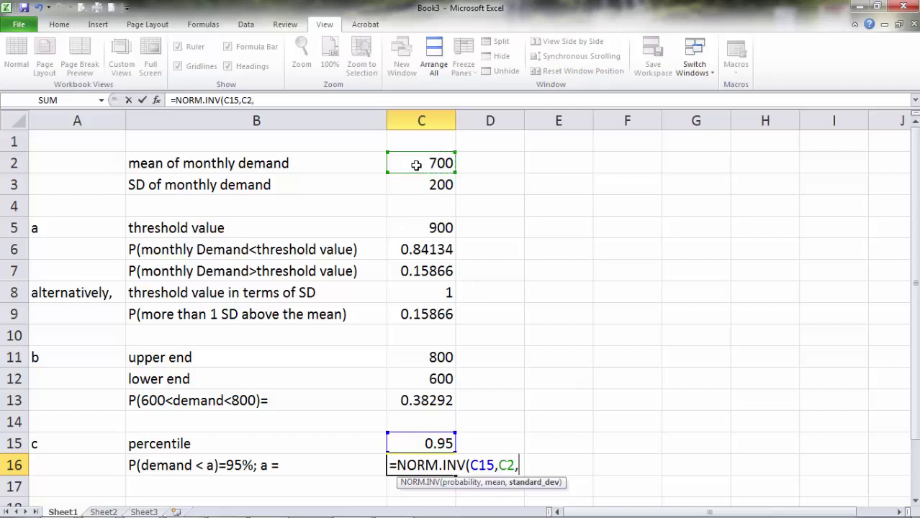
click(420, 183)
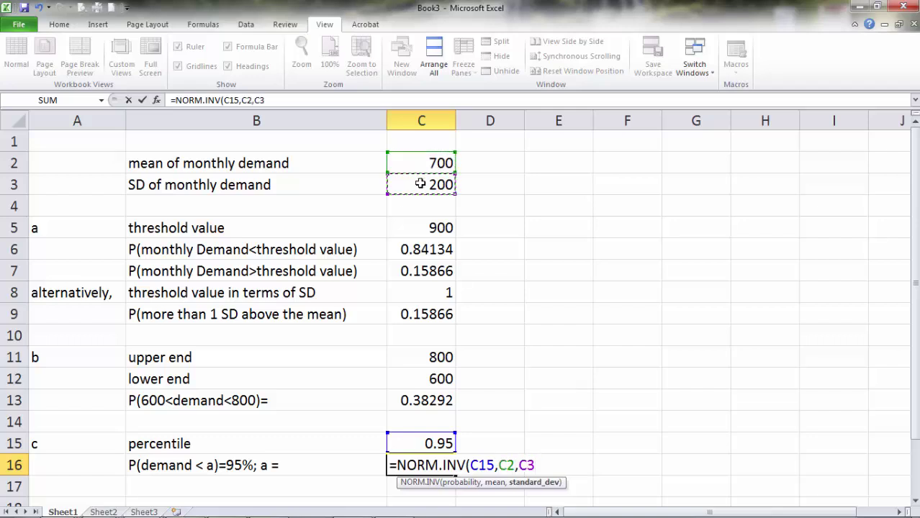
text())
key(Return)
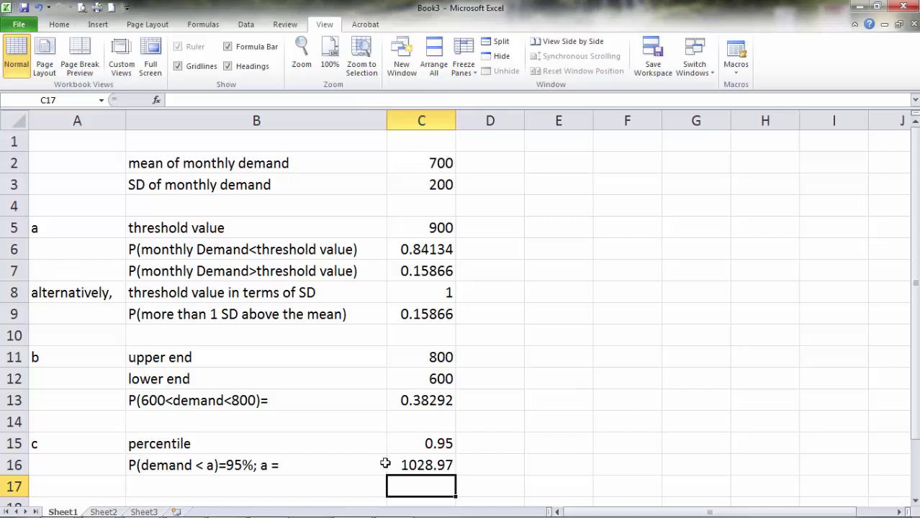
click(416, 467)
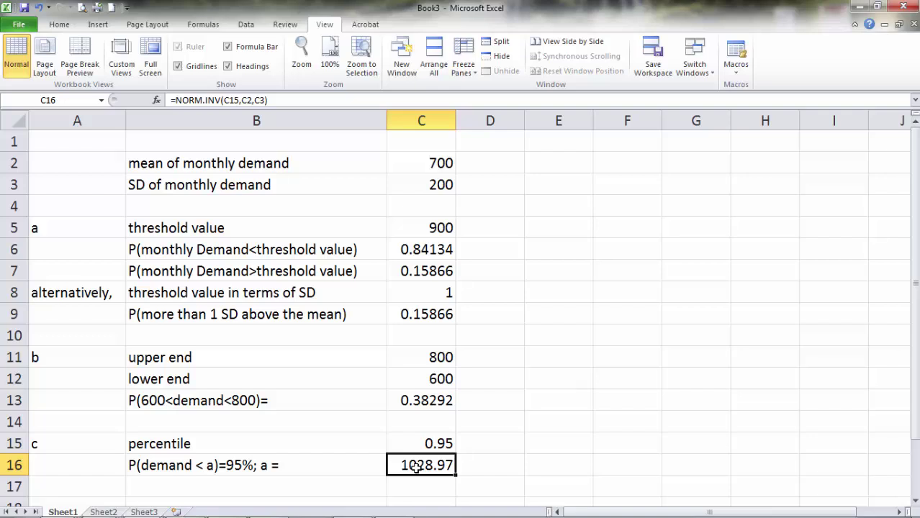